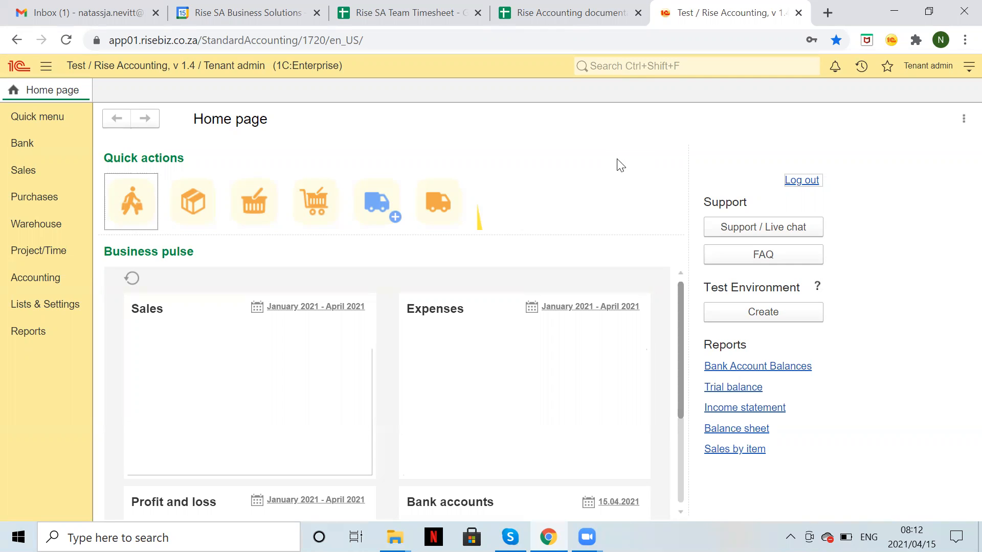
Open Bank file to import.csv from the accountants forum folder in Excel and auto-fit the Description column's width.
left_click(394, 537)
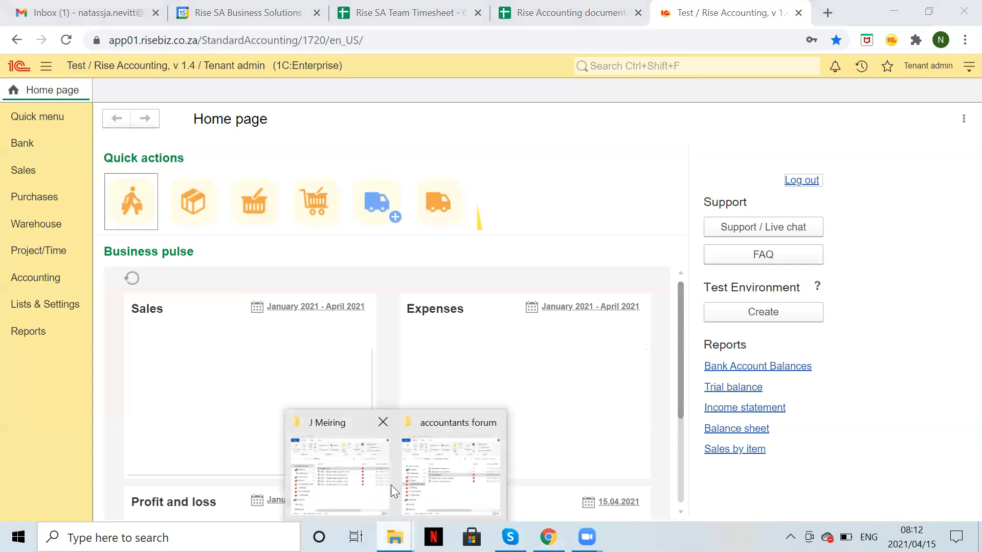
left_click(448, 463)
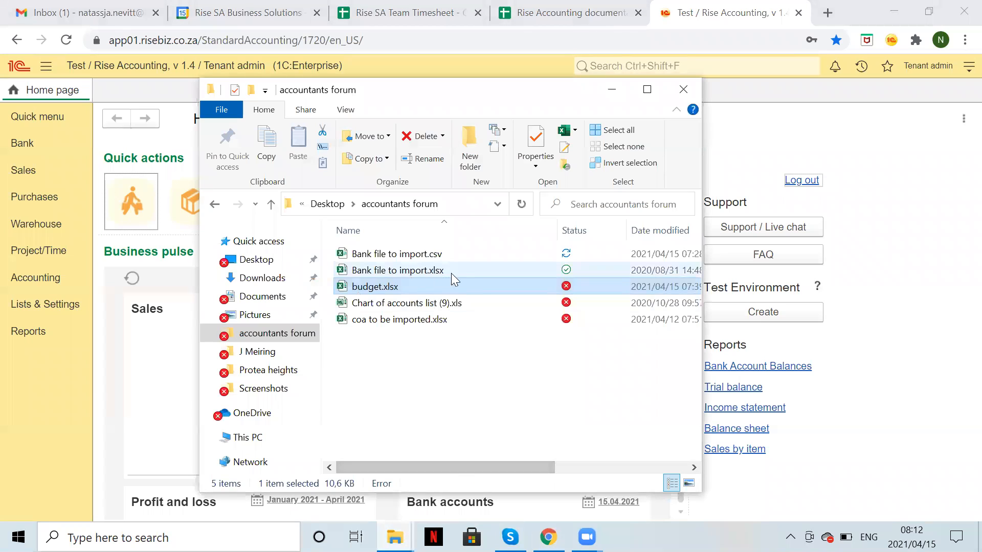
double_click(436, 255)
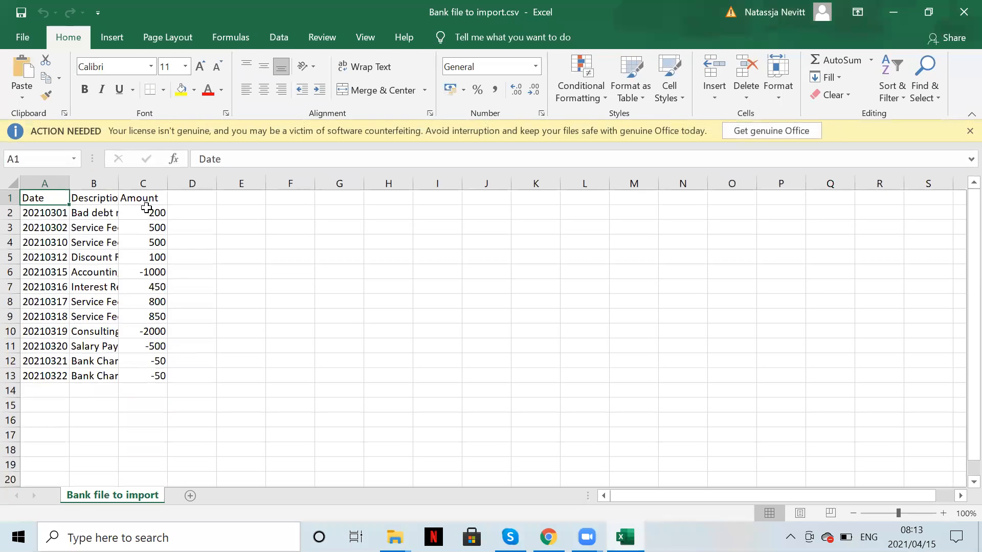
left_click(129, 184)
double_click(119, 184)
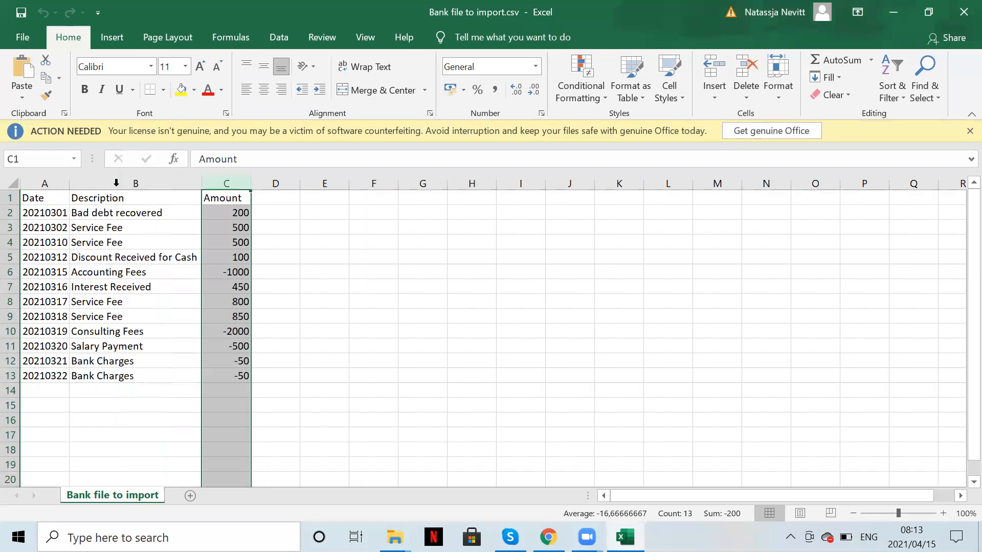
left_click(339, 315)
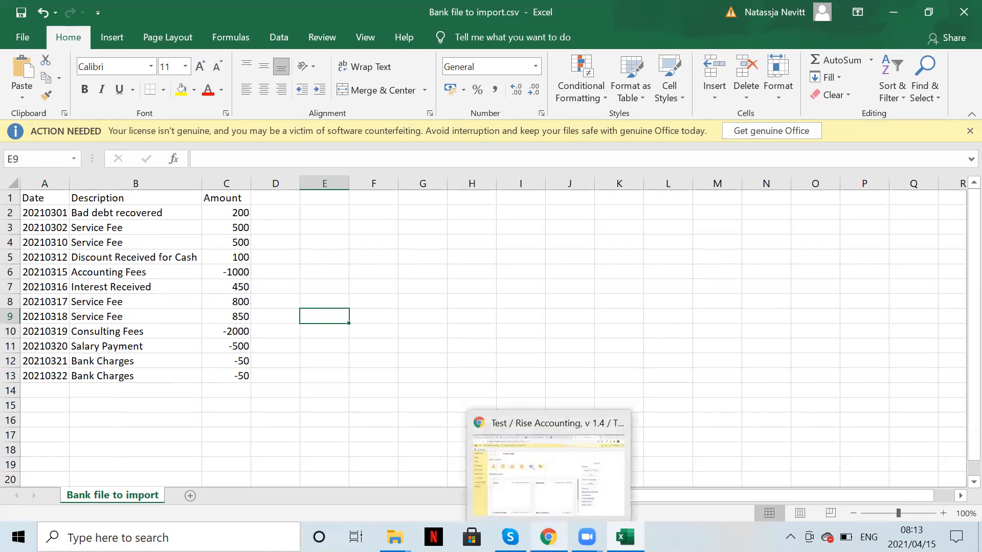
Switch to Rise Accounting and open the CSV settings of the Bank Account selected in the bank stream.
left_click(548, 537)
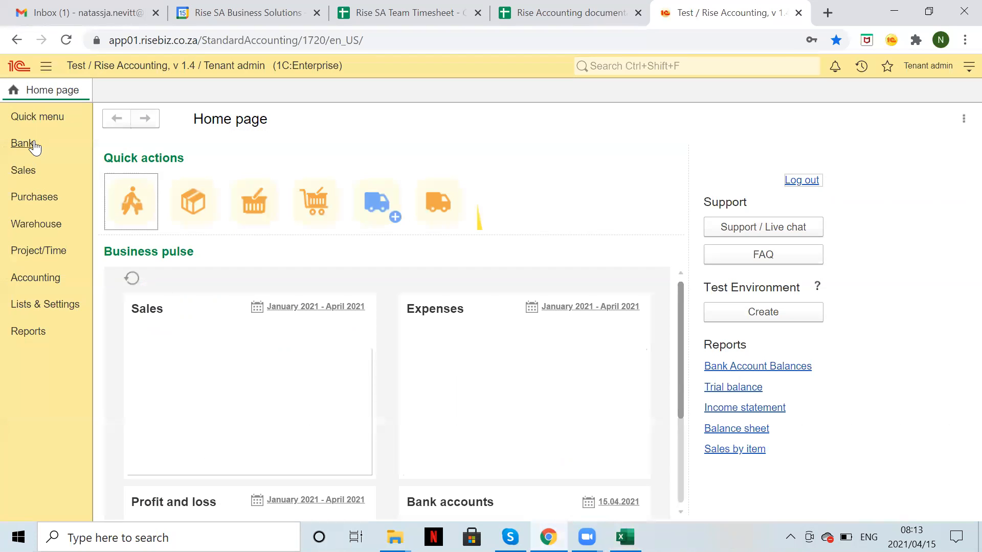
left_click(71, 151)
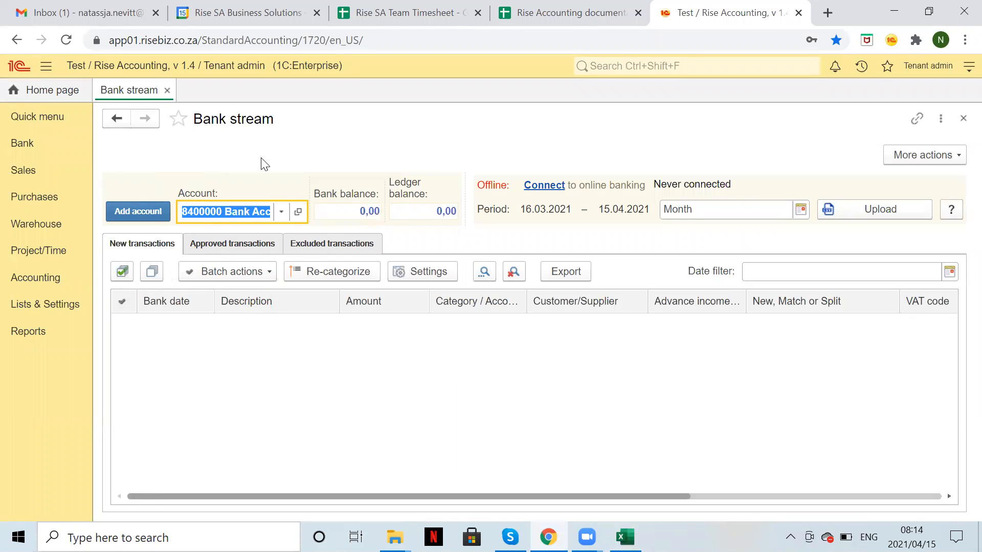
left_click(298, 212)
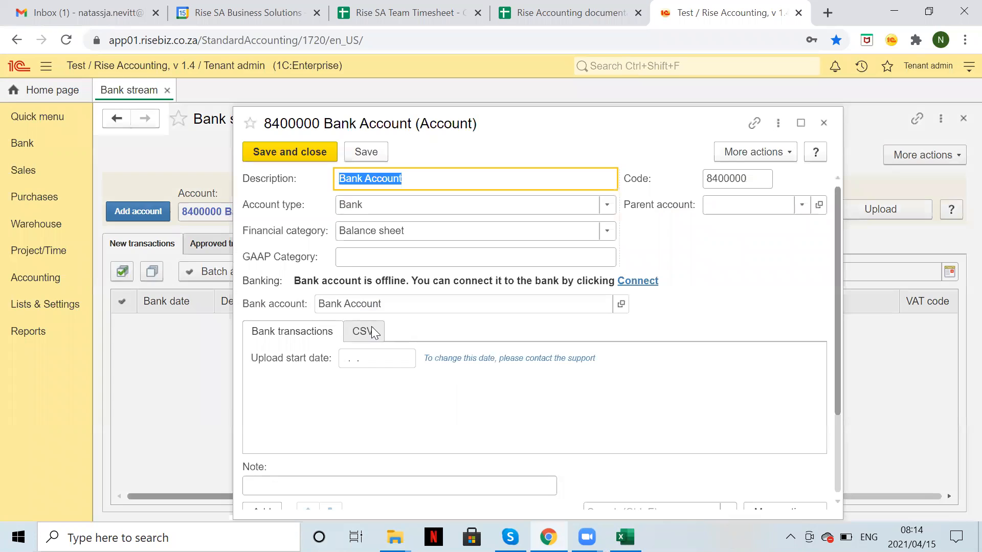
left_click(372, 332)
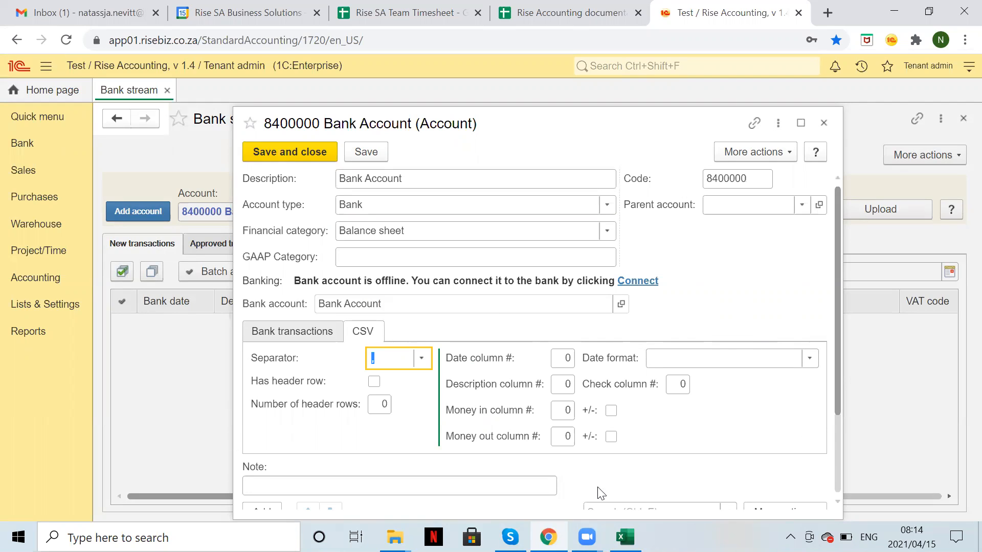
Set the CSV separator of the bank account to a semicolon.
mouse_move(625, 537)
left_click(421, 360)
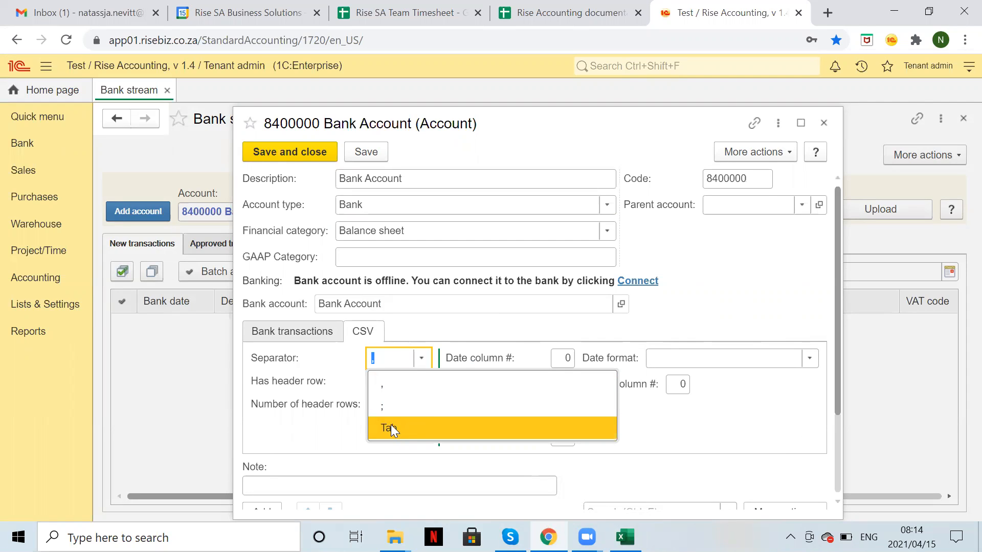
left_click(384, 407)
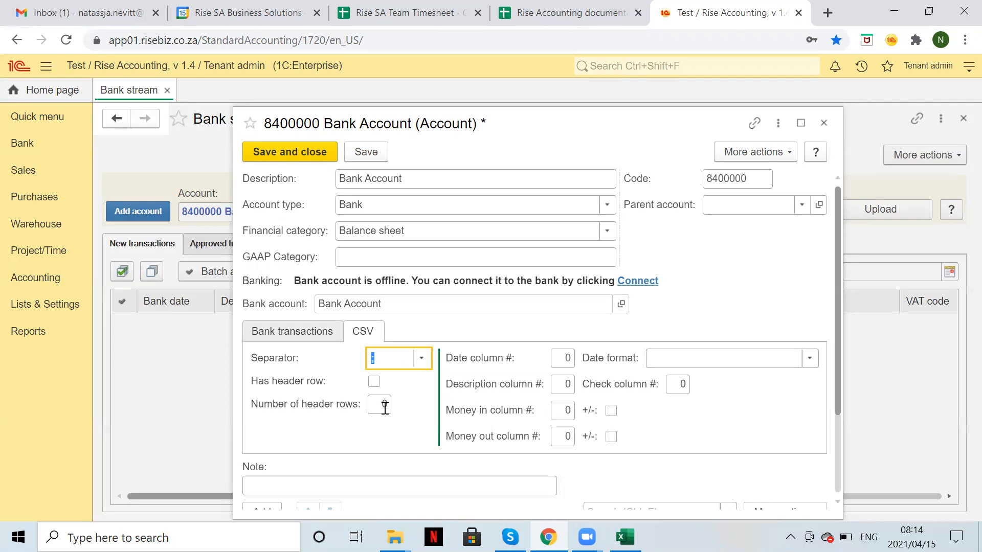
View Bank file to import.csv from the accountants forum folder in Notepad to check its separator, closing both windows when done.
mouse_move(395, 537)
left_click(465, 504)
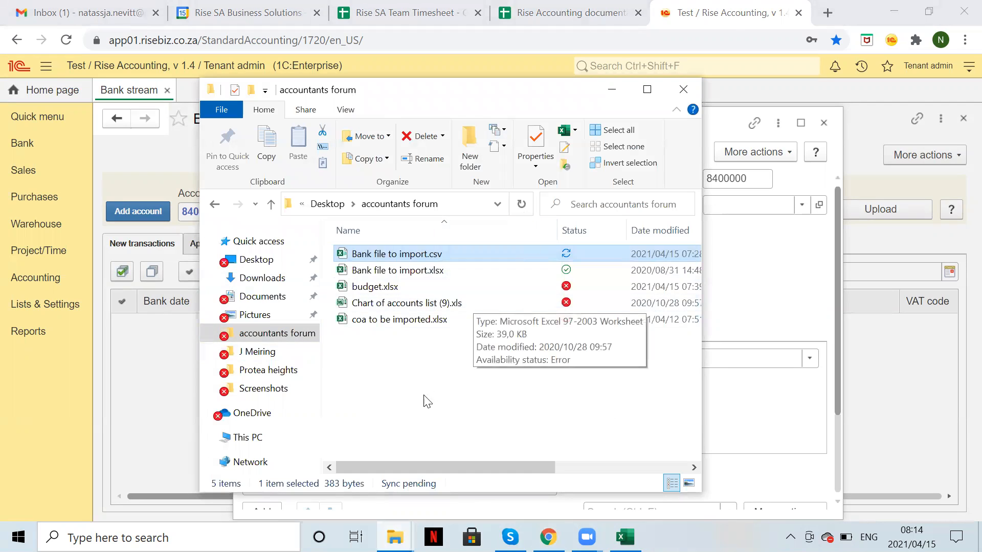
double_click(367, 255)
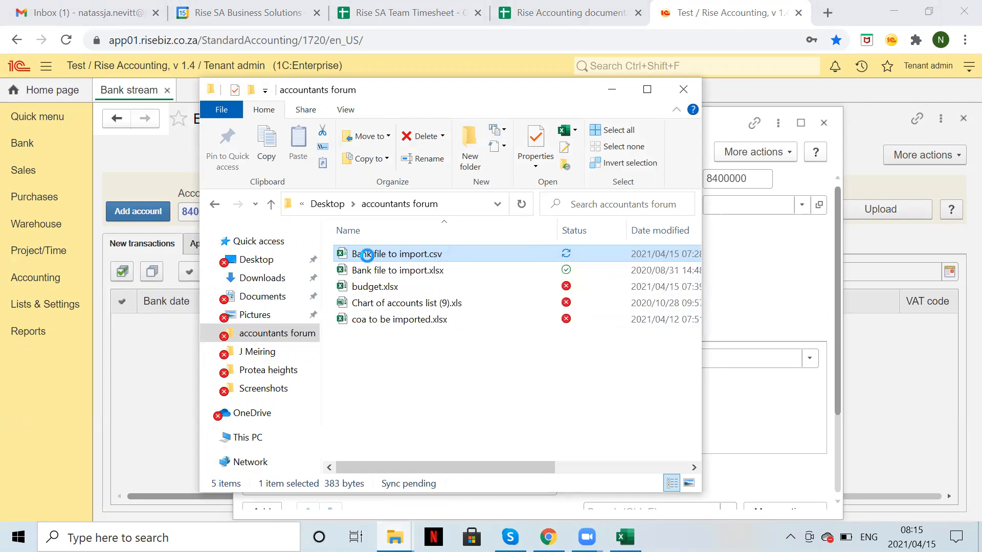
right_click(367, 255)
mouse_move(423, 337)
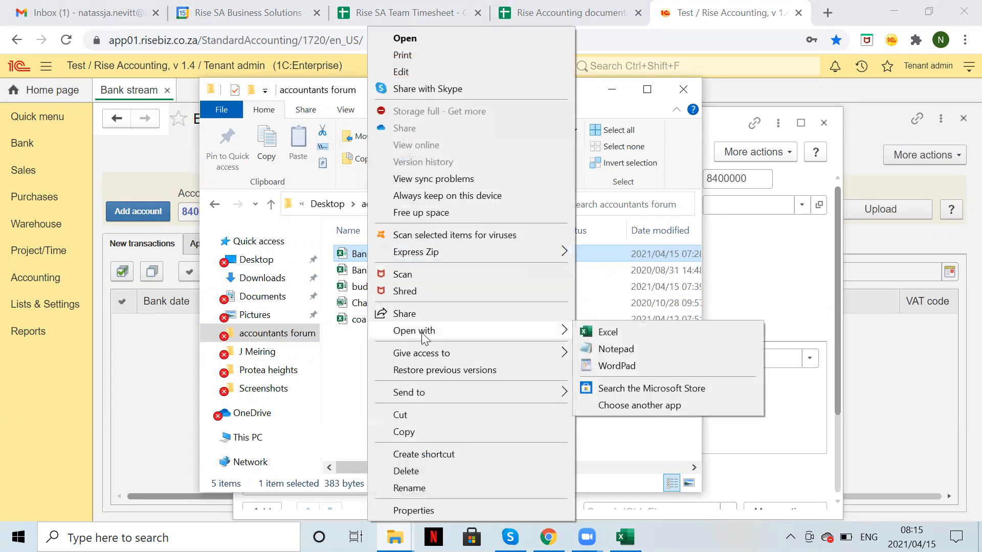
left_click(617, 349)
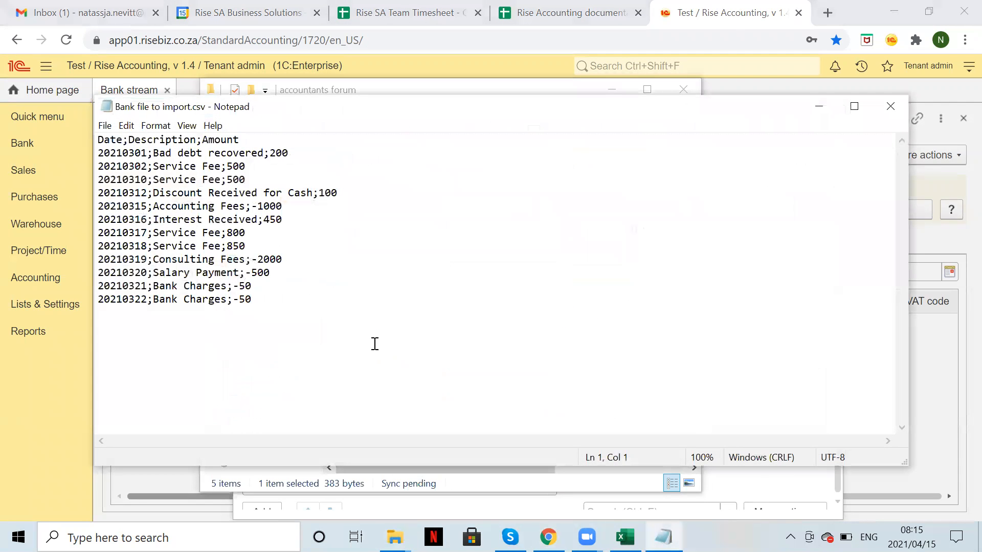
key("shift+Left")
left_click(890, 106)
left_click(683, 90)
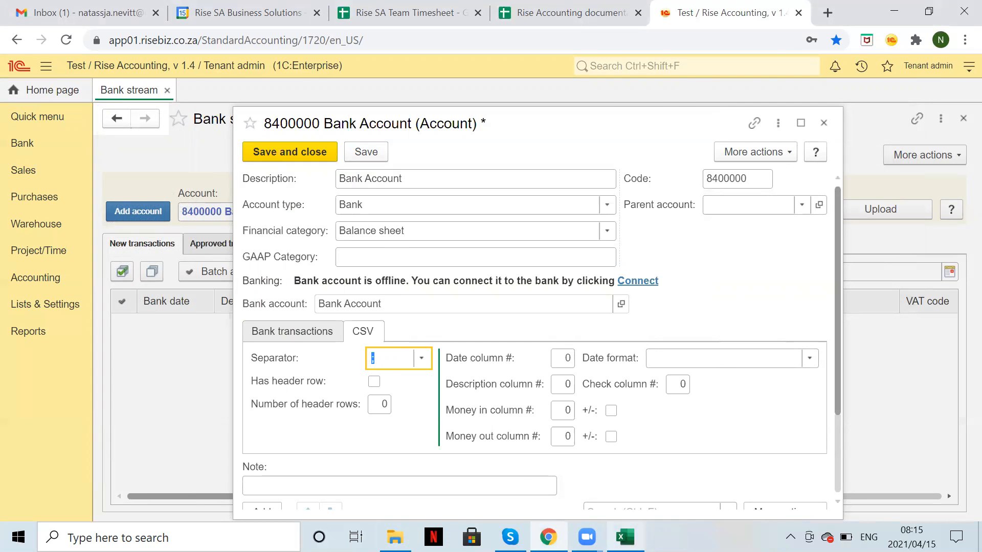
Check the header row of the bank file in Excel and set the account's CSV import to have 1 header row.
left_click(624, 537)
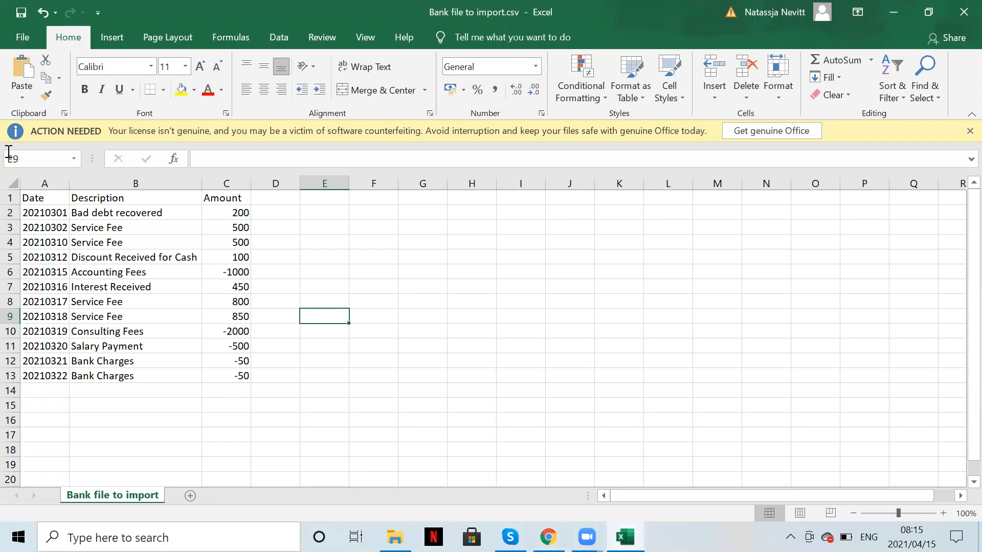
left_click(10, 197)
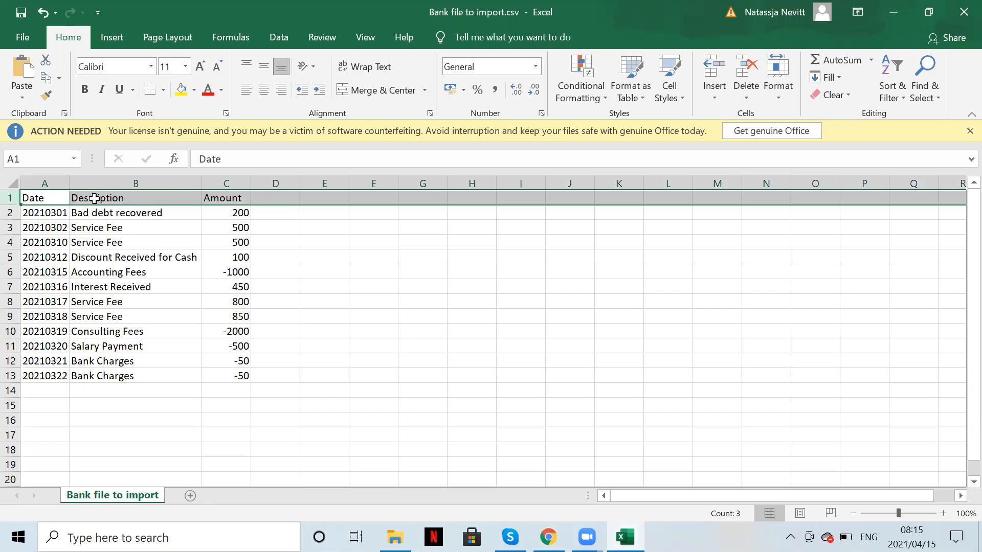
left_click(548, 537)
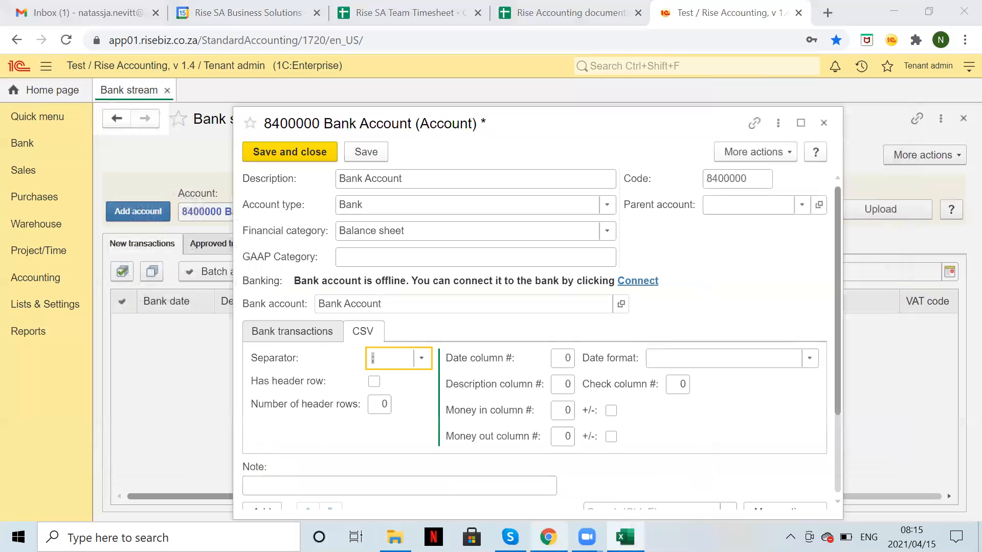
left_click(376, 384)
left_click(387, 403)
type("1")
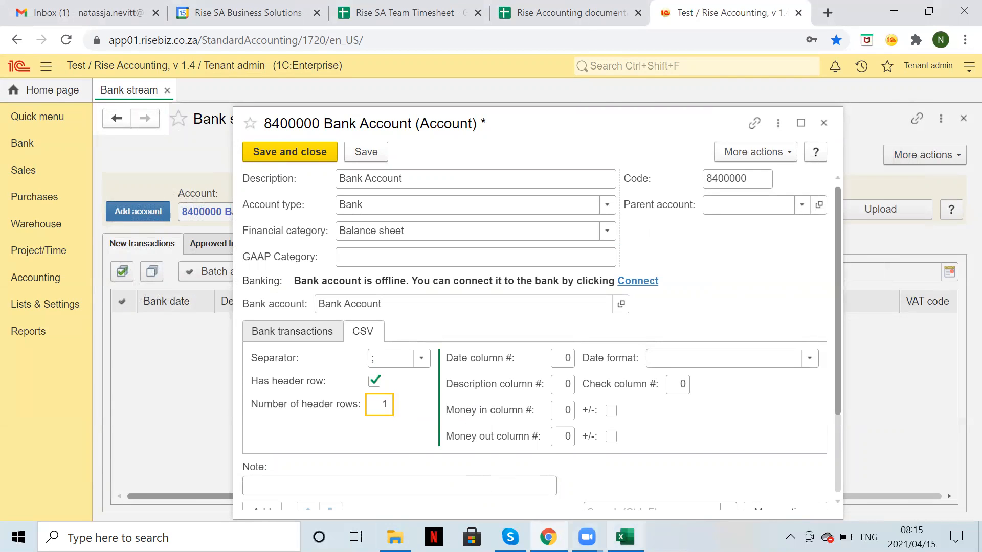
Check the order of the Date, Description and Amount columns in the bank file in Excel.
left_click(625, 537)
left_click(44, 214)
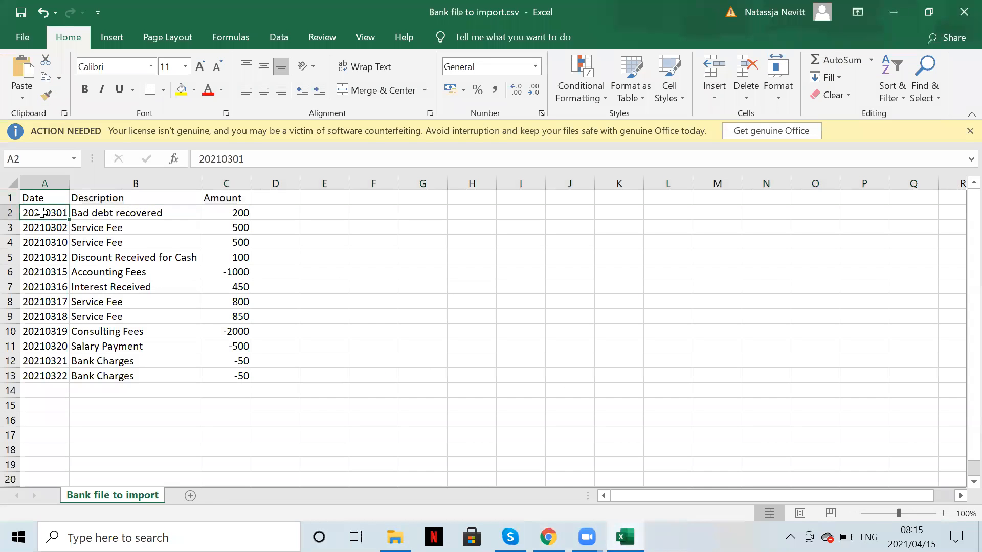
left_click(38, 183)
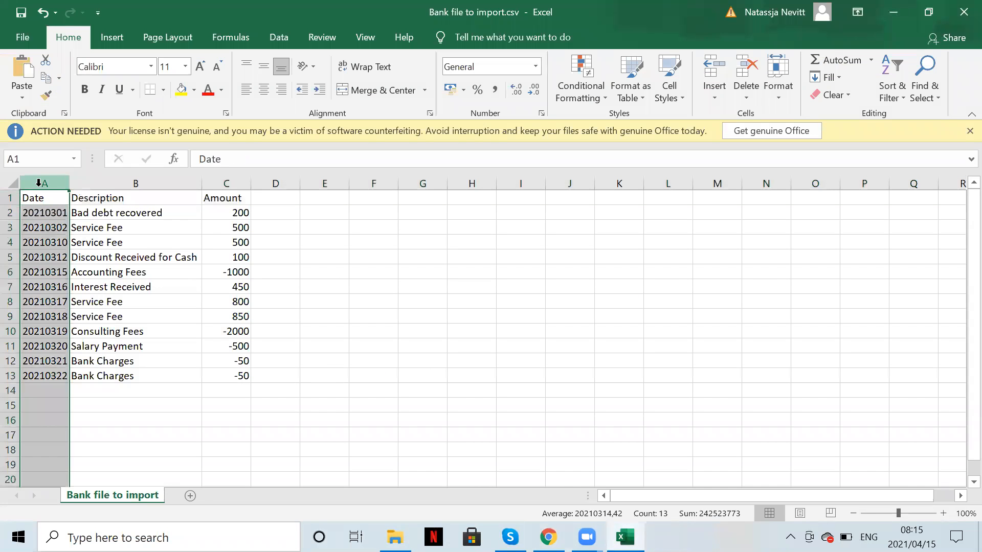
left_click(117, 184)
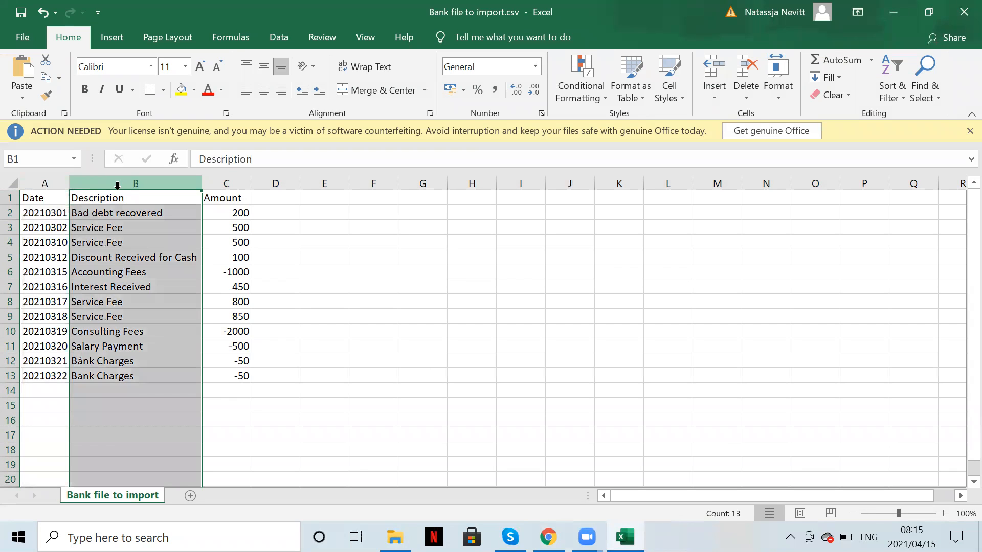
left_click(226, 180)
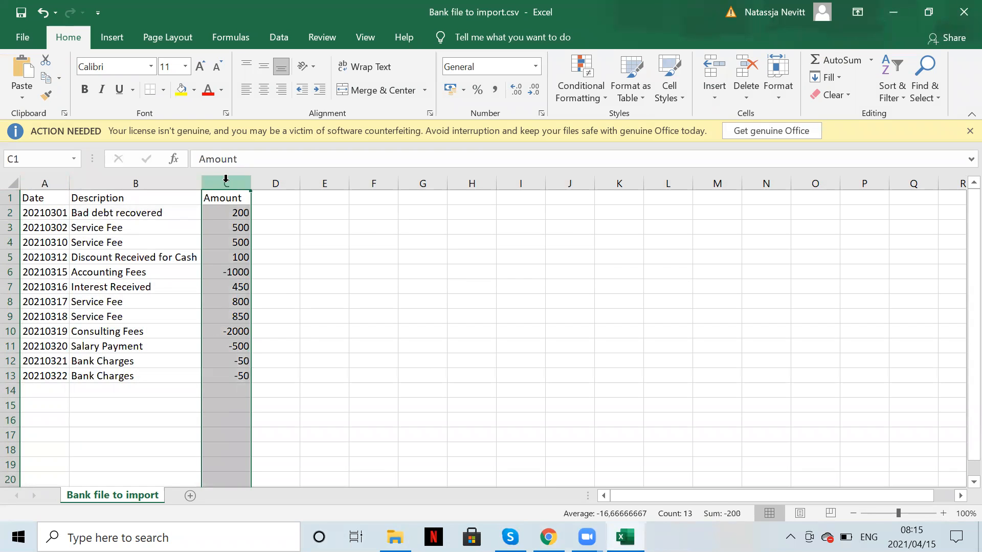
In the account's CSV settings, set date column 1, description column 2, and both money in and money out columns to 3.
left_click(548, 537)
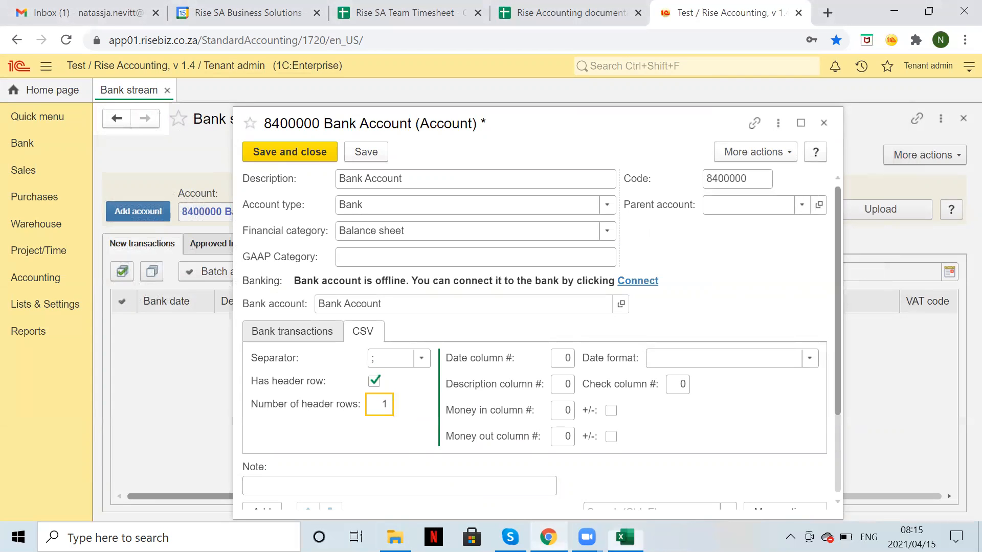
left_click(562, 358)
type("1")
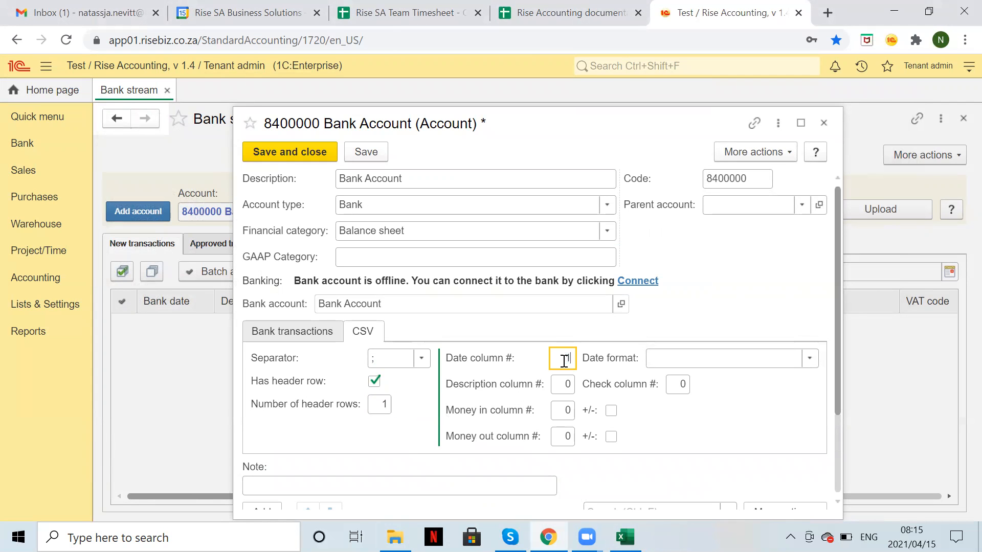
left_click(565, 385)
type("2")
left_click(561, 418)
type("3")
left_click(563, 436)
type("3")
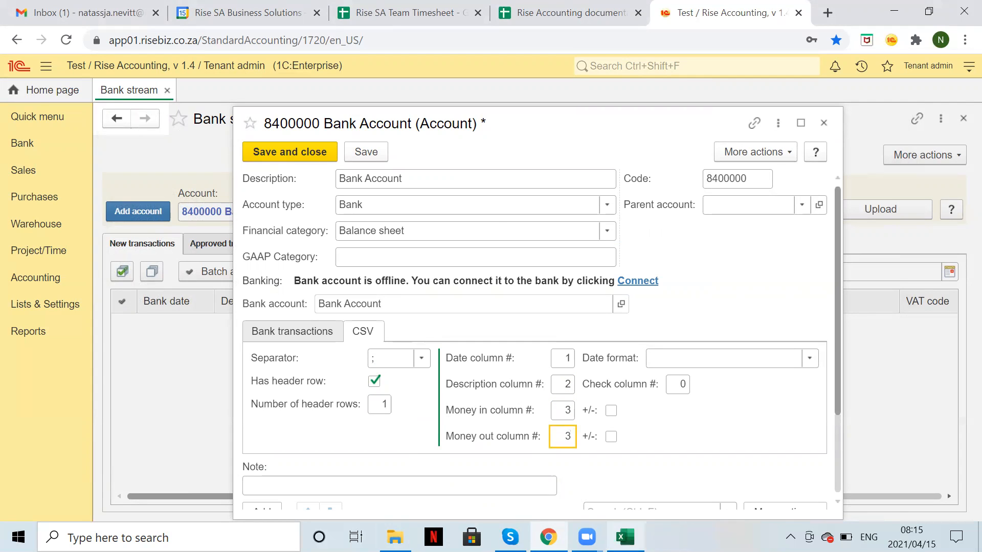
Examine how incoming and outgoing payments are recorded in the bank file's Amount column in Excel, and return to Rise Accounting.
left_click(624, 536)
left_click(223, 376)
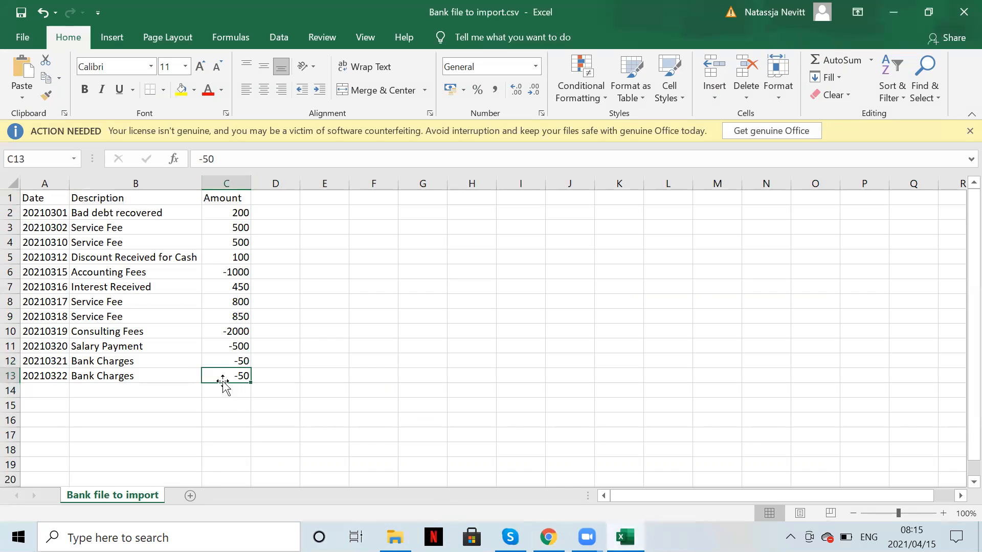
left_click(229, 256)
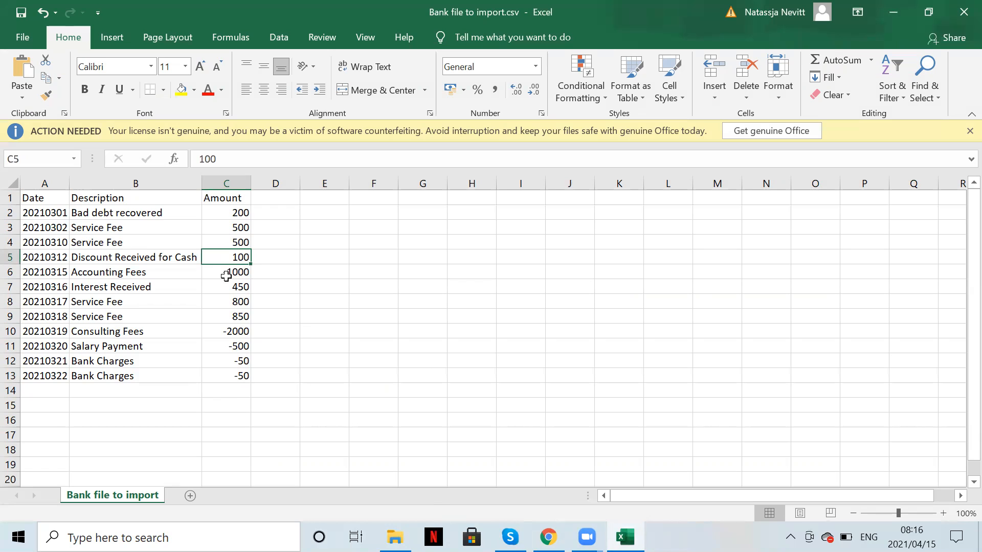
left_click(226, 276)
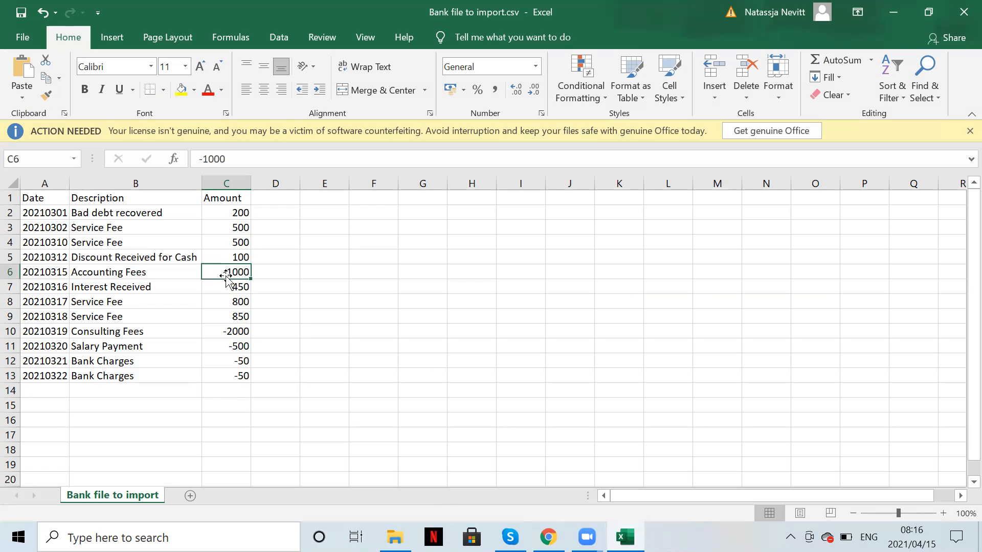
left_click(197, 349)
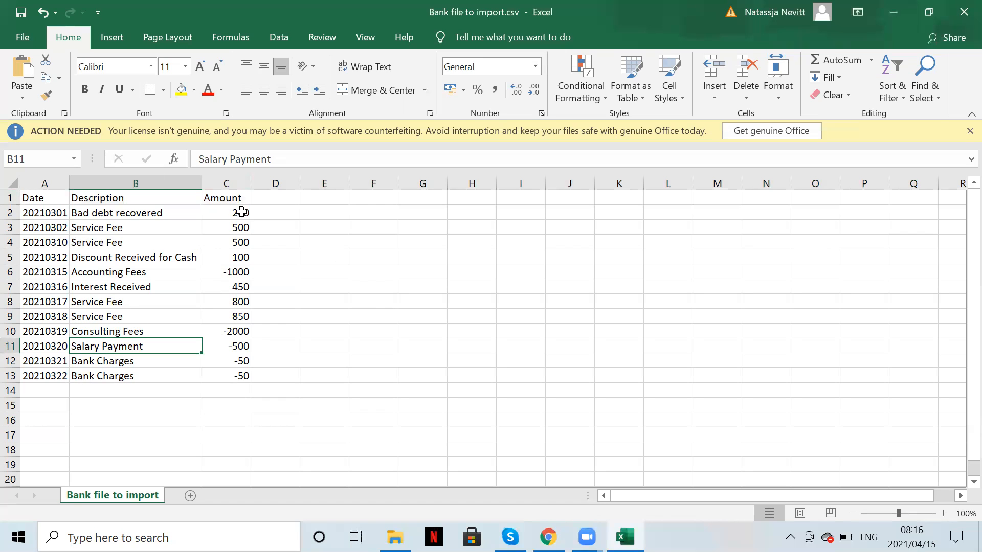
left_click_drag(324, 216, 320, 379)
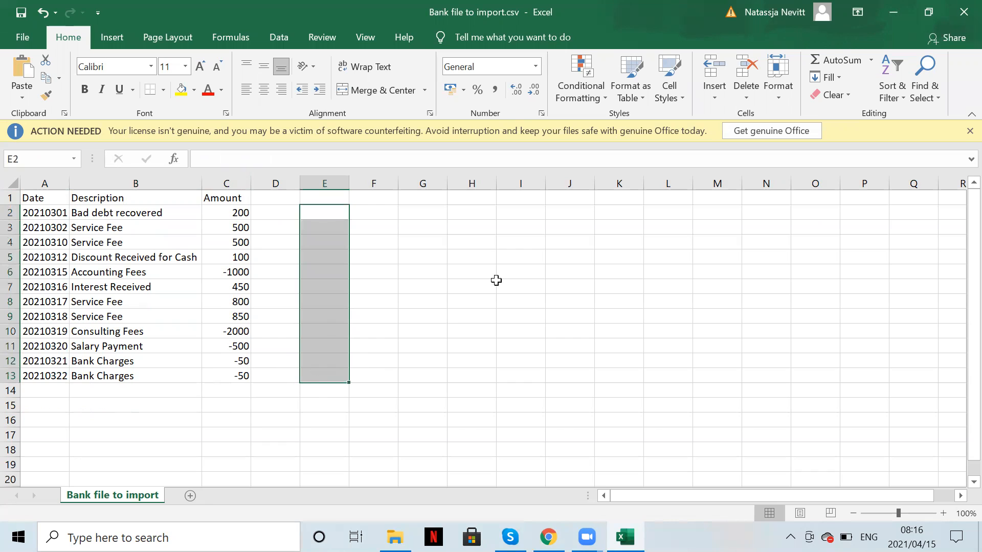
left_click_drag(470, 216, 463, 361)
left_click_drag(567, 220, 567, 358)
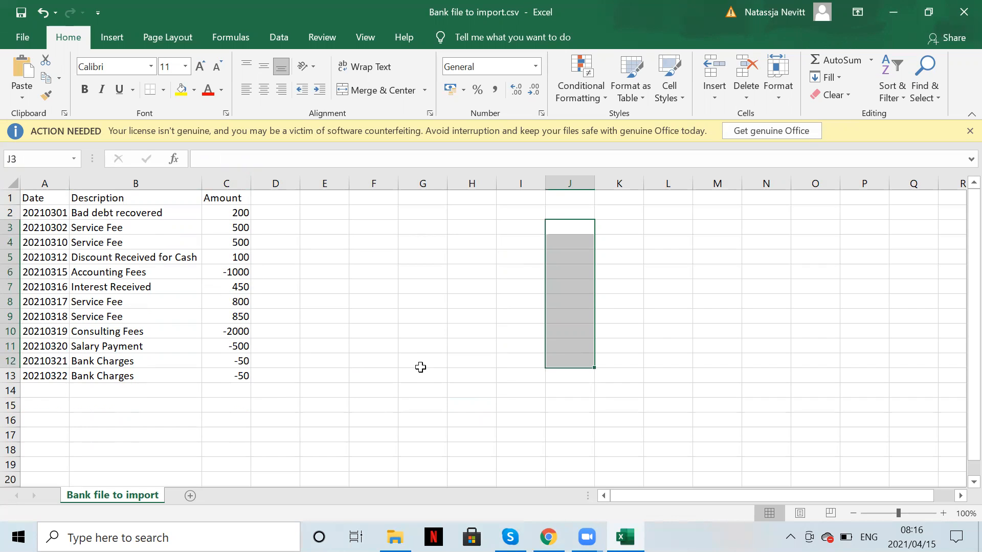
left_click(548, 537)
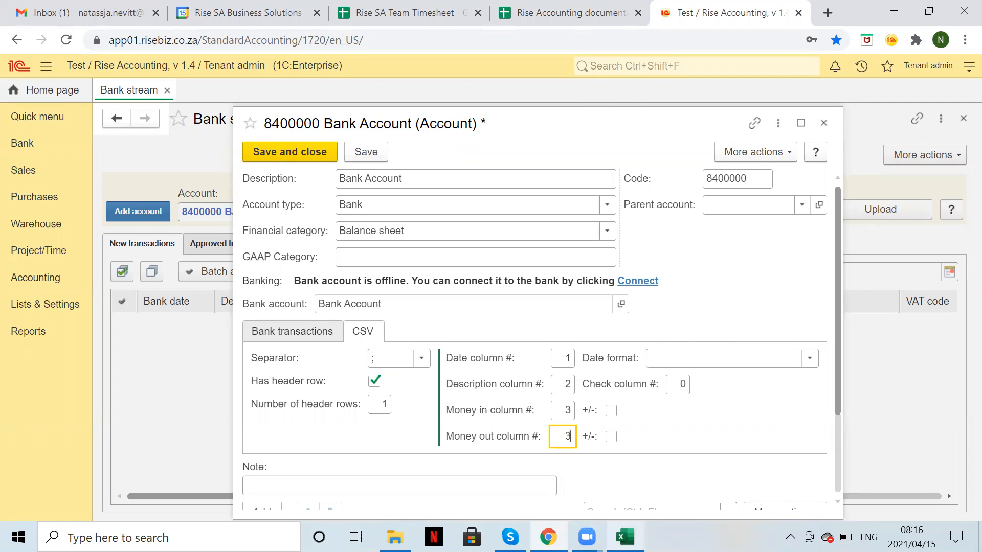
Check how dates are written in the bank file in Excel and set the account's CSV date format to yyyyMMdd.
left_click(625, 536)
left_click(61, 216)
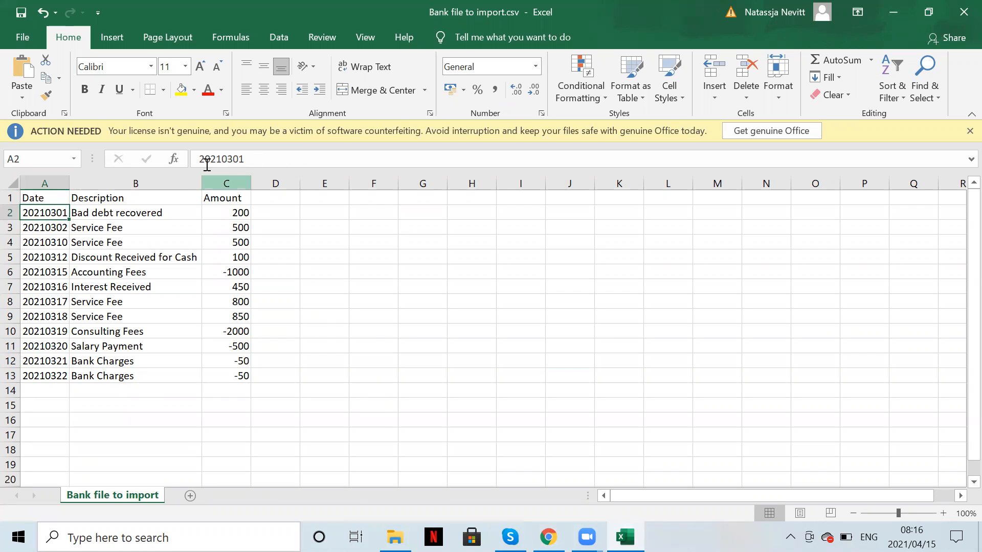
left_click_drag(199, 159, 244, 159)
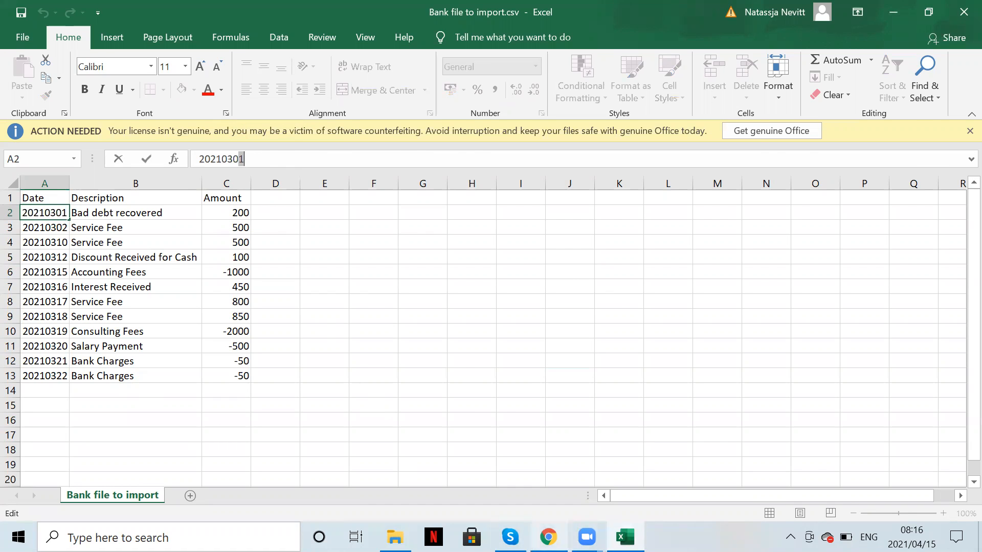
left_click(548, 537)
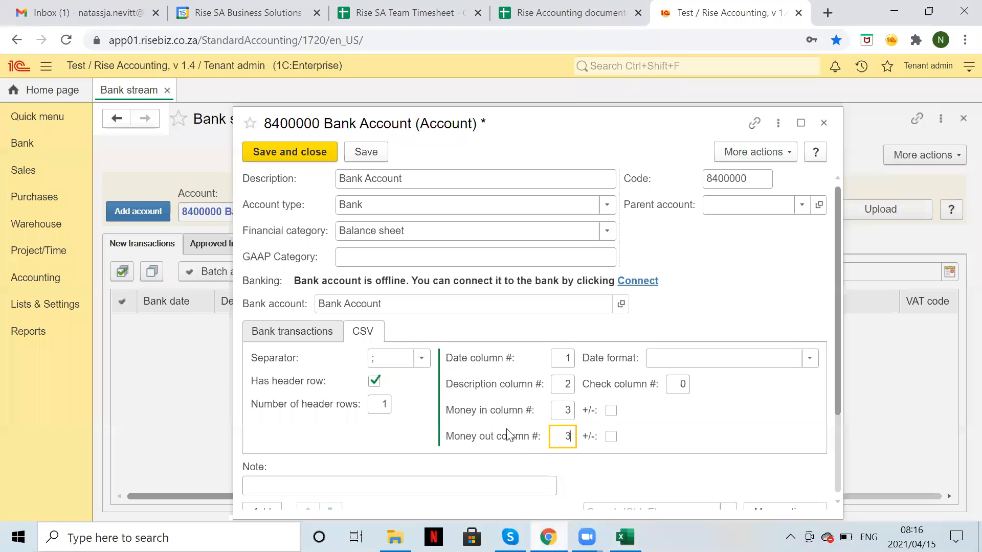
left_click(804, 363)
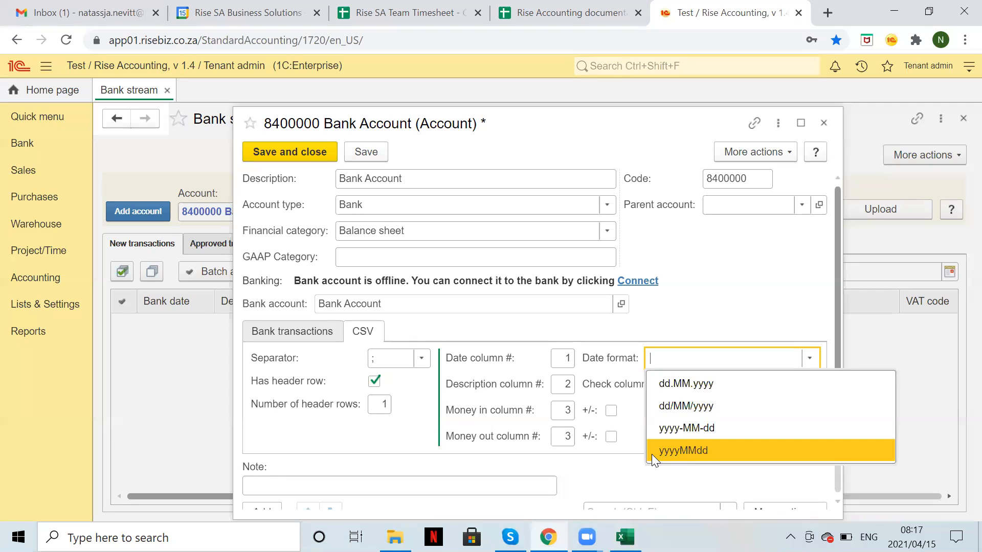
left_click(681, 450)
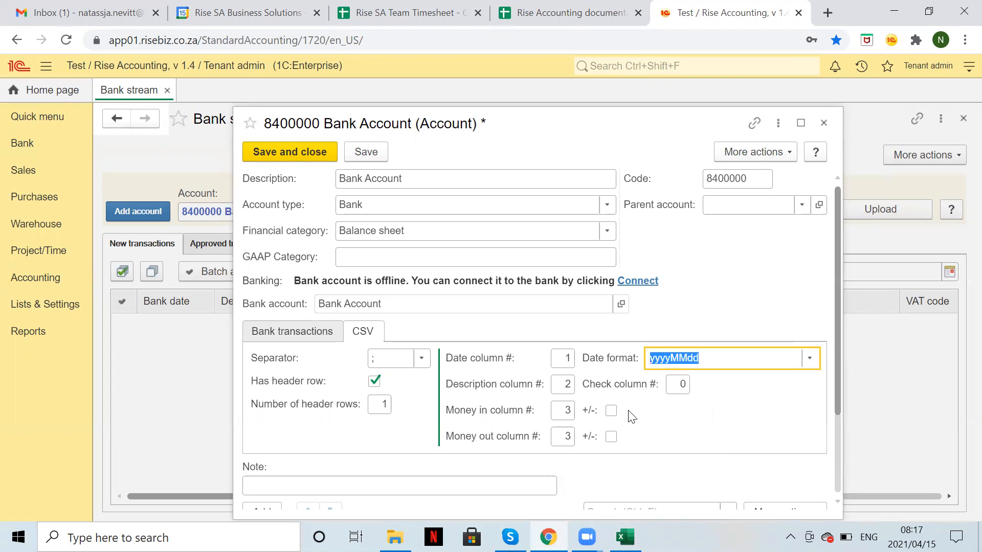
Try editing the CSV date format to yyyy/MM/dd with slashes, and restore it to yyyyMMdd.
left_click(671, 358)
type("/")
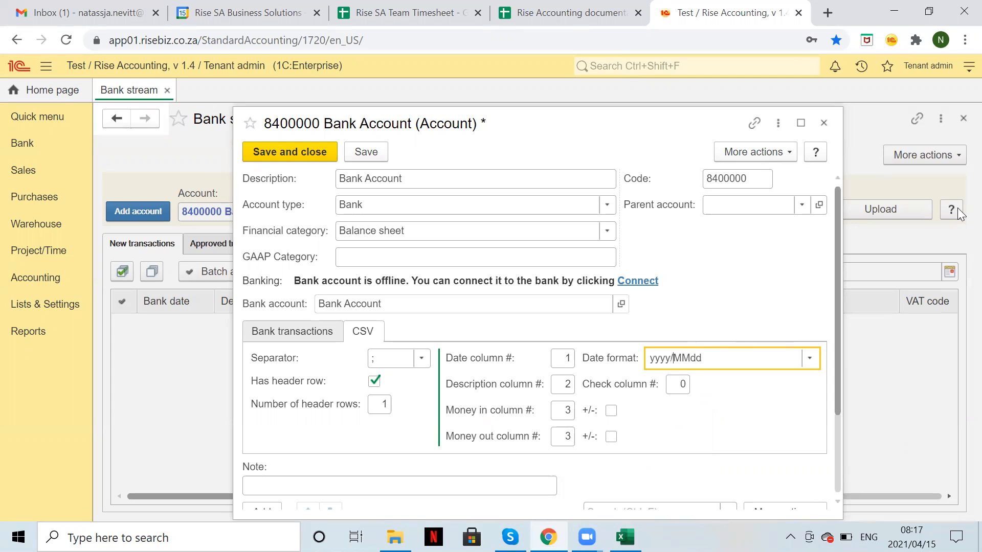
left_click(691, 358)
type("/")
left_click(746, 308)
left_click(809, 358)
left_click(671, 483)
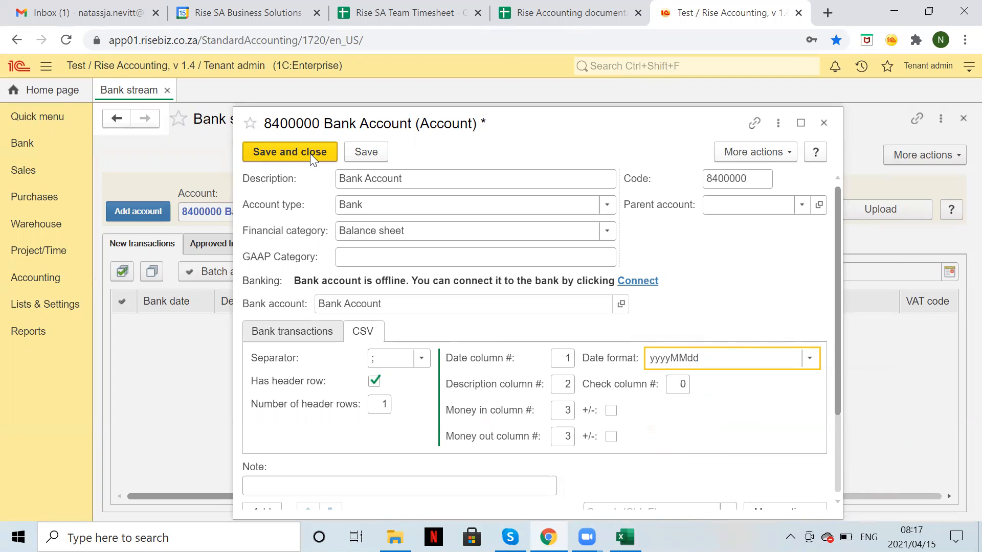
Save and close the bank account's settings, and close the bank file in Excel without saving changes.
key("ctrl+Return")
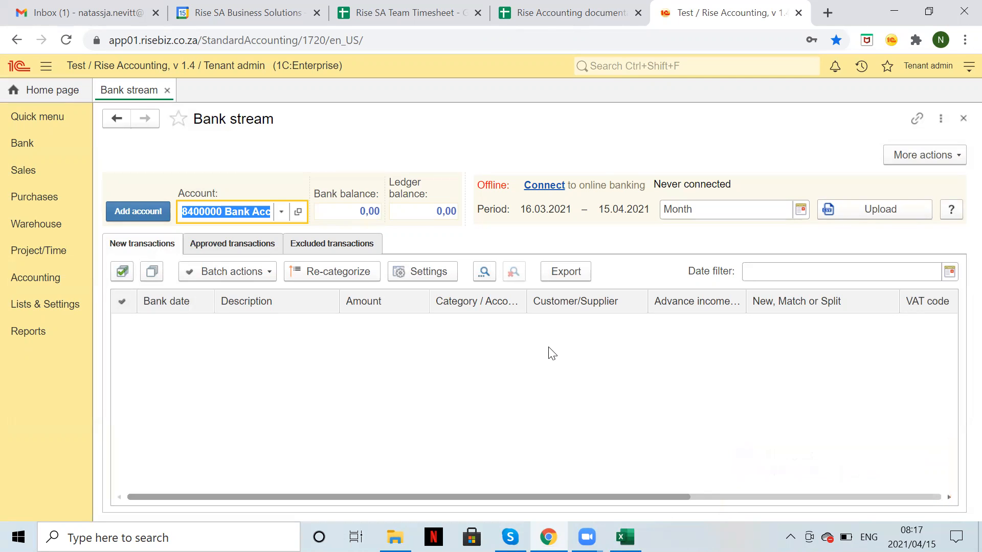
left_click(624, 536)
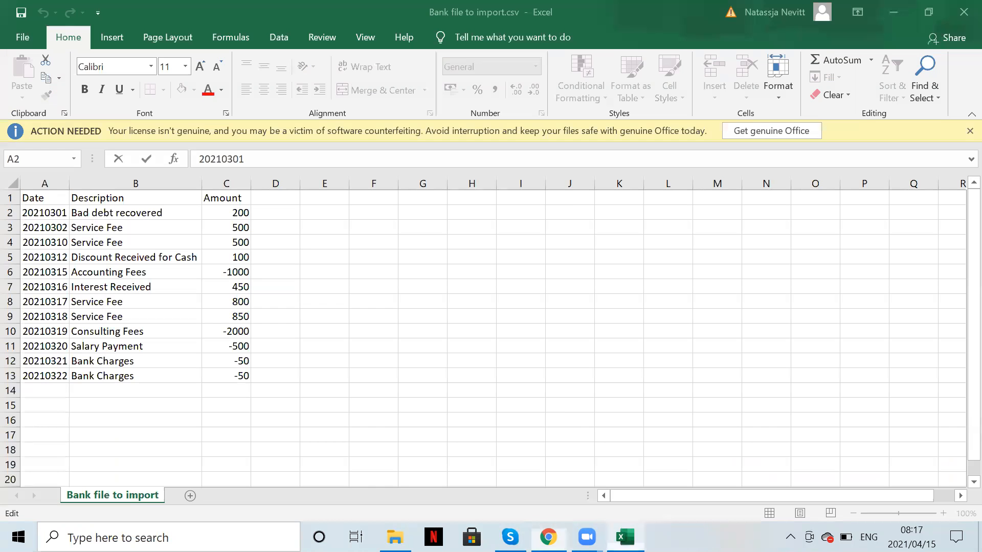
left_click(961, 12)
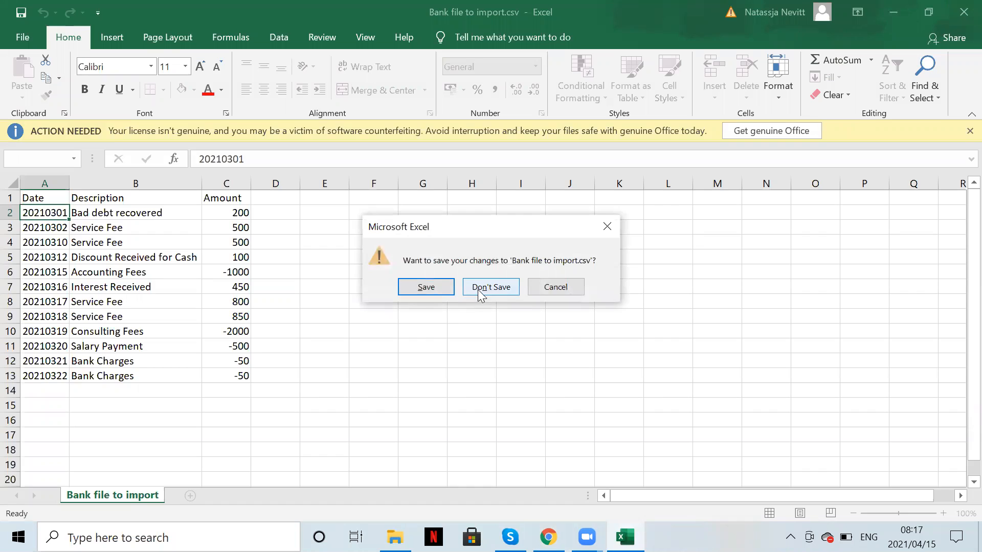
left_click(477, 289)
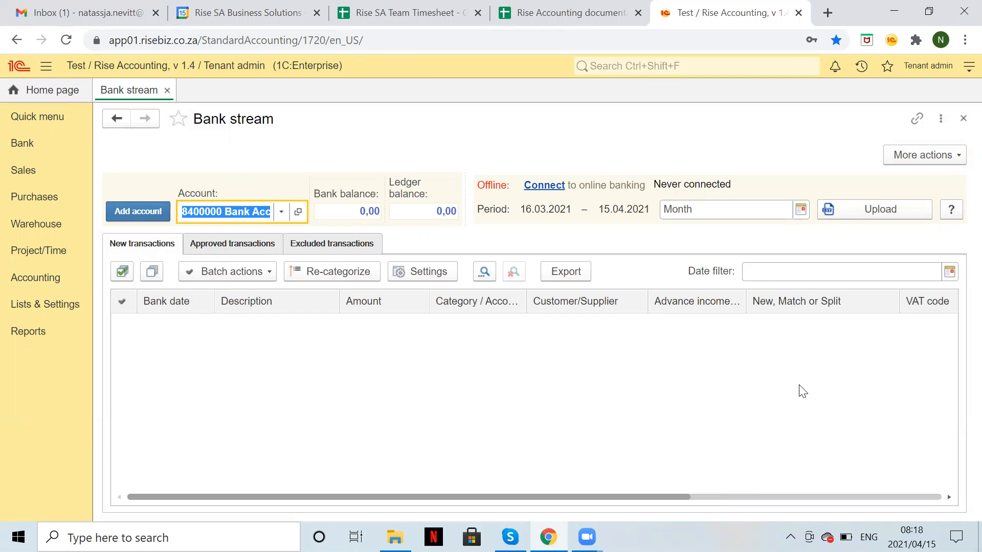
Start a transaction upload in the bank stream using Bank file to import.csv from the accountants forum folder.
left_click(865, 213)
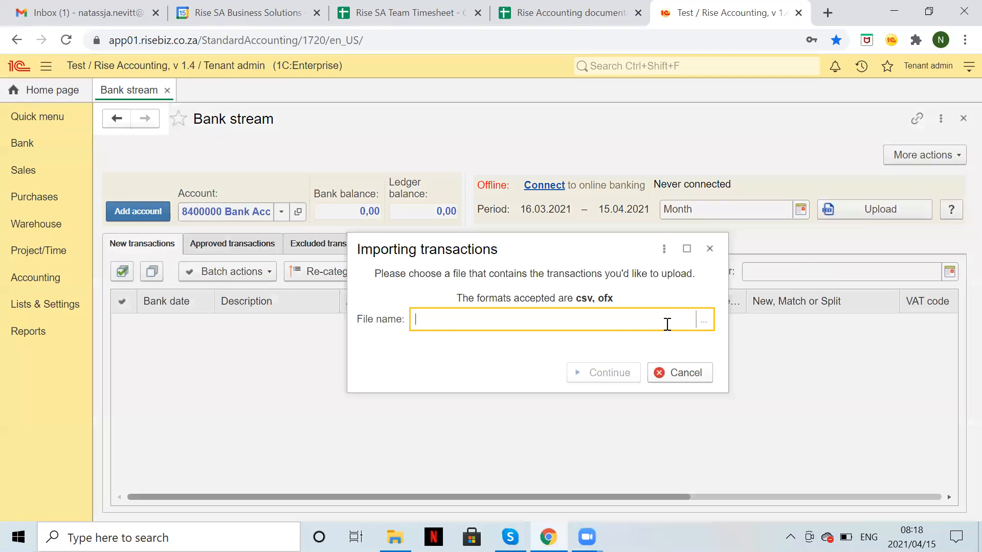
left_click(705, 321)
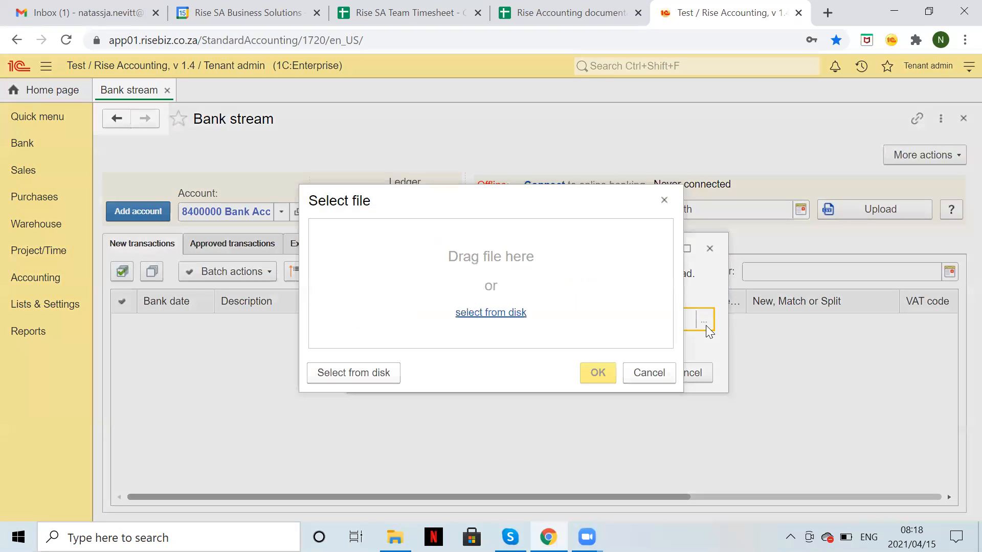
left_click(504, 313)
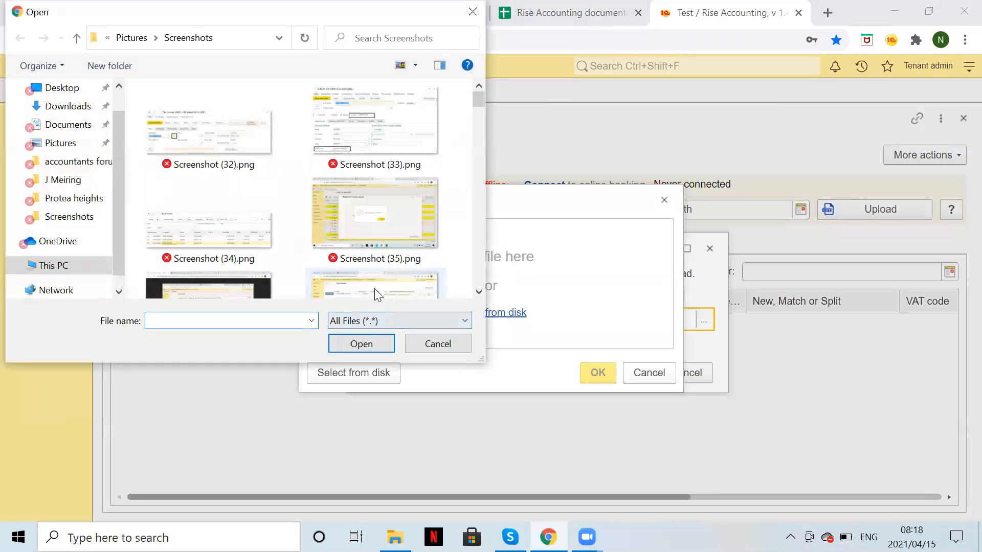
left_click(71, 161)
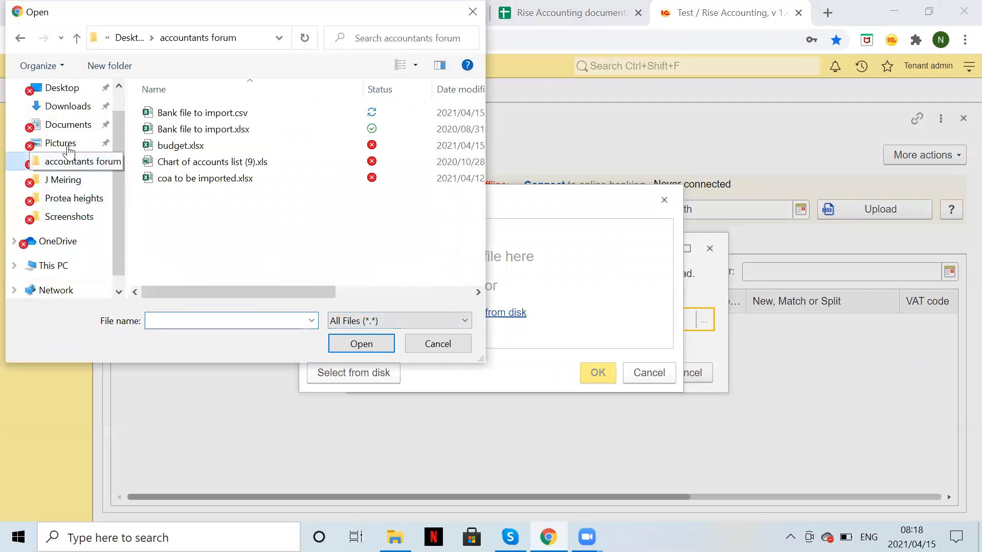
double_click(250, 112)
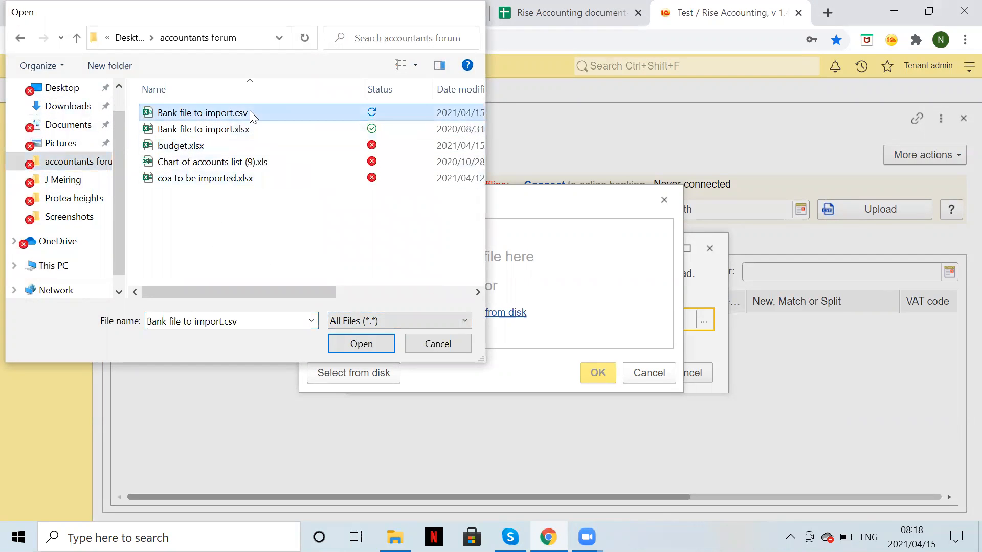
left_click(605, 379)
left_click(605, 377)
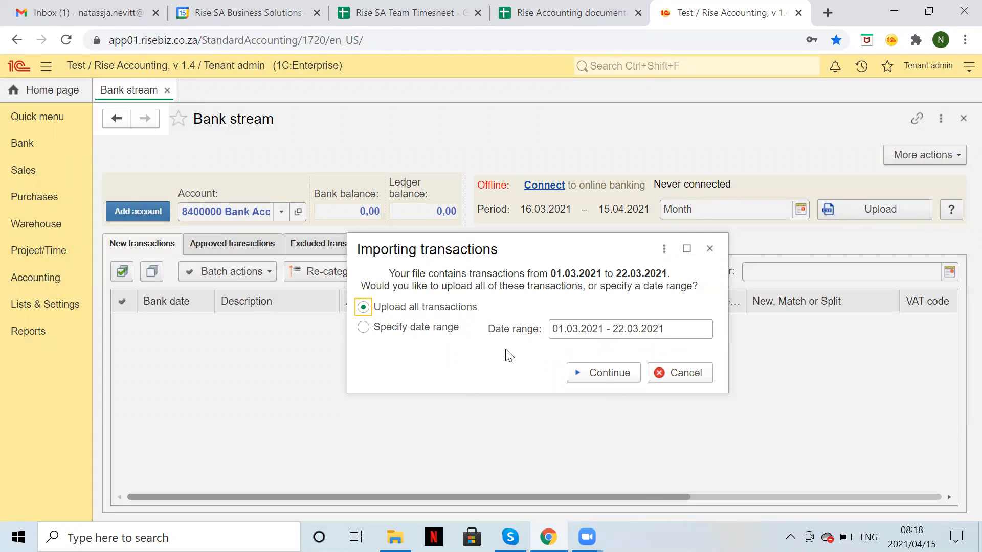
Try limiting the import to a specified date range from 20.03.2021 to 20.03.2021.
left_click(363, 328)
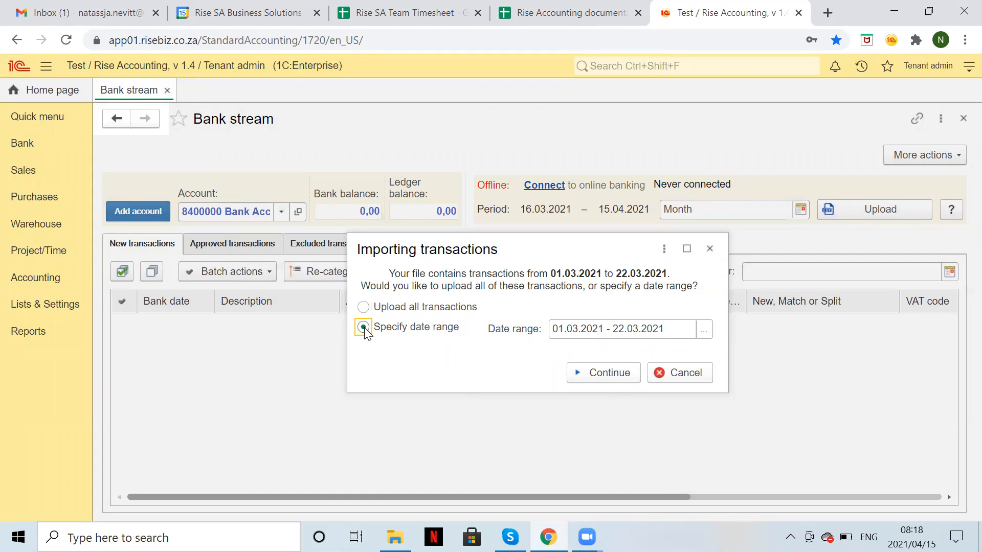
left_click(708, 329)
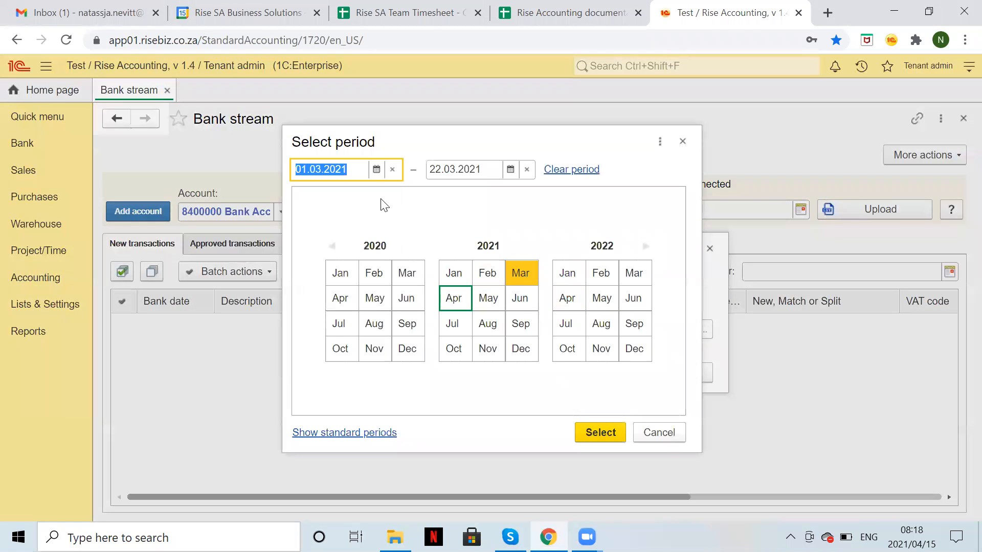
left_click(376, 169)
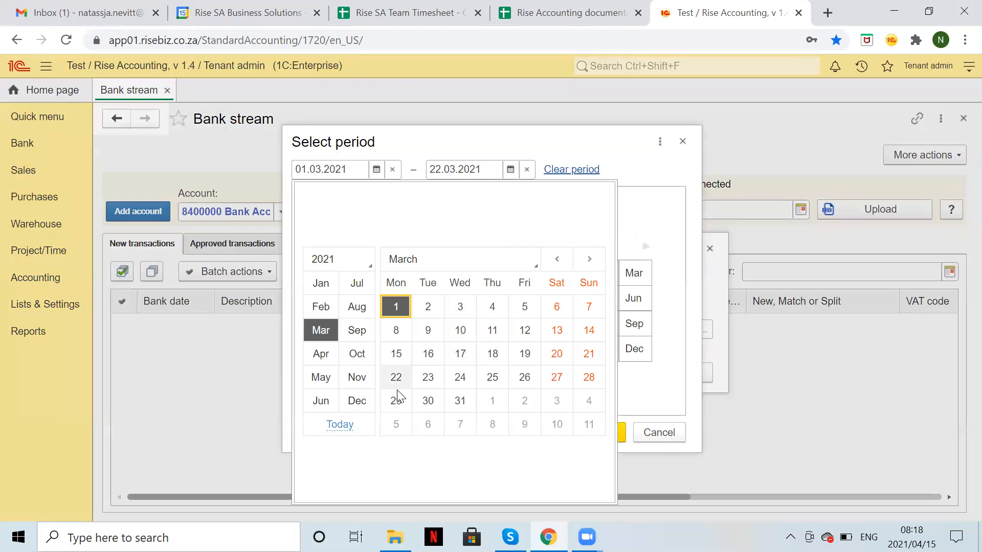
left_click(556, 354)
left_click(510, 169)
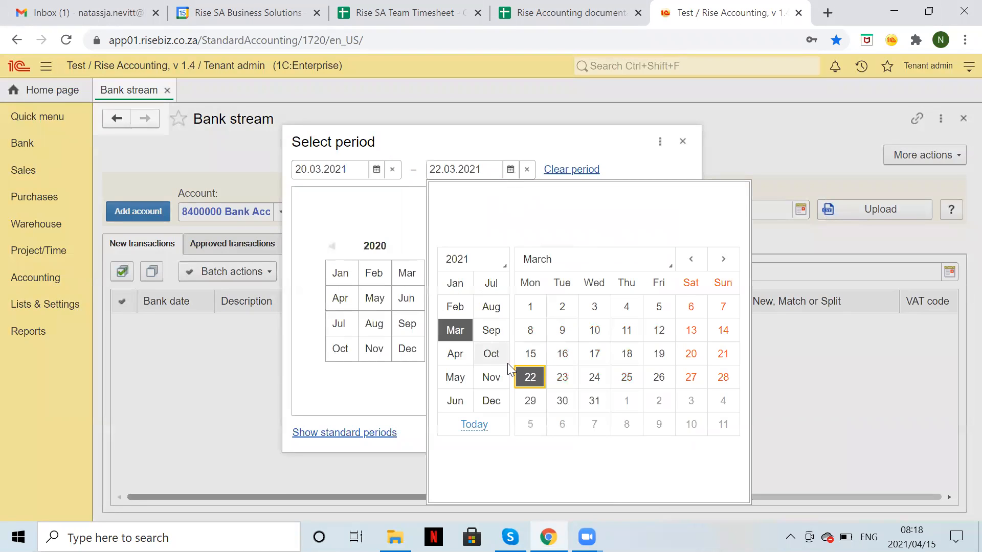
left_click(693, 358)
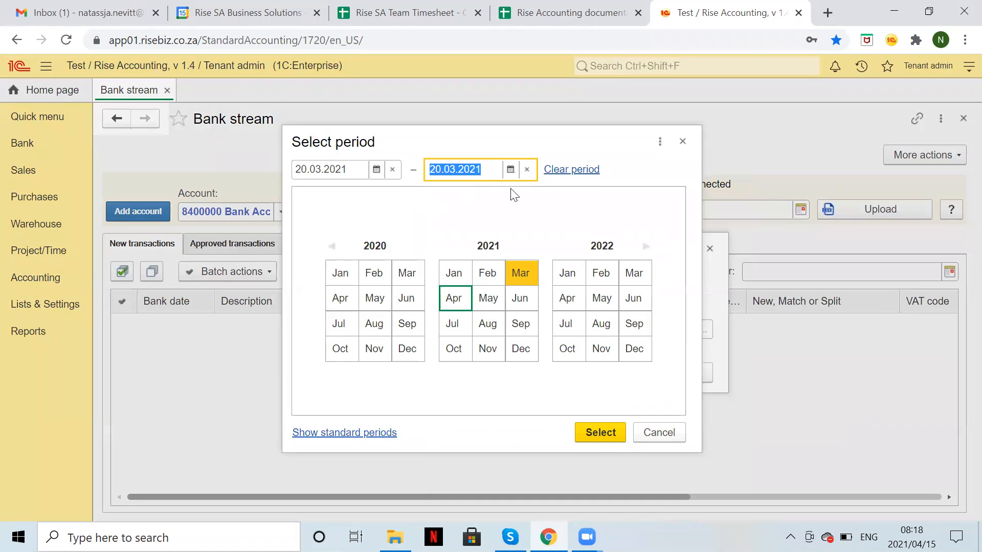
left_click(586, 435)
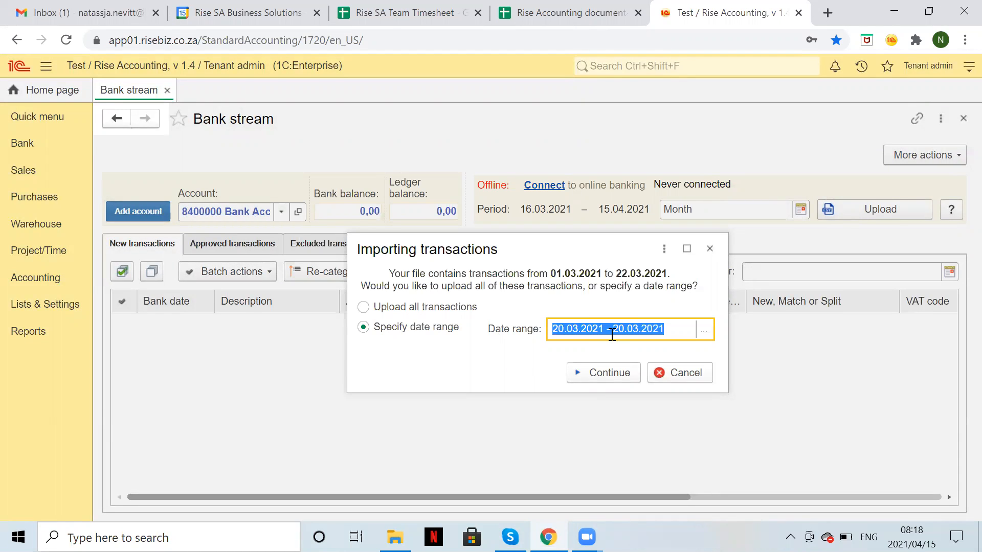
Upload all transactions from the file, dismiss the messages, and look through the new transactions in the bank stream.
left_click(363, 306)
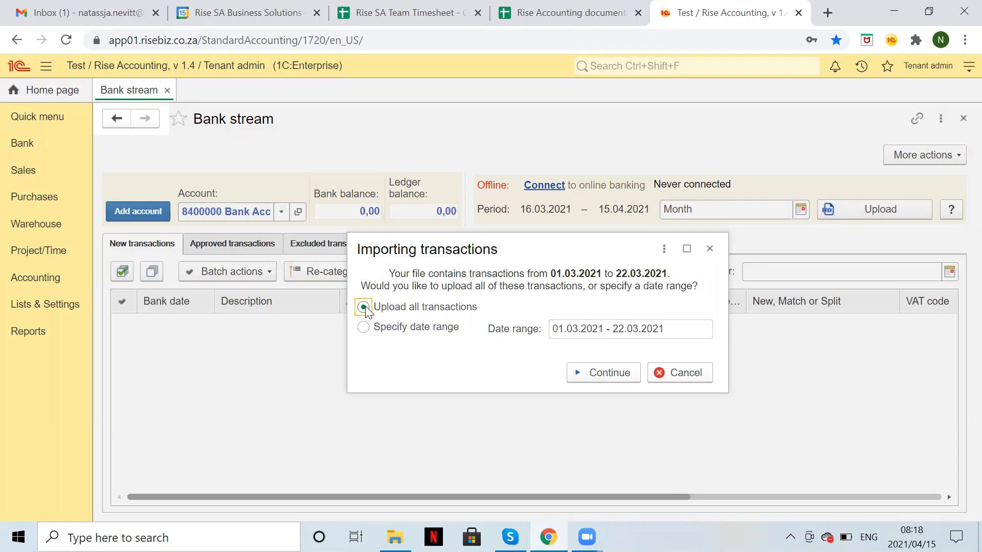
left_click(596, 373)
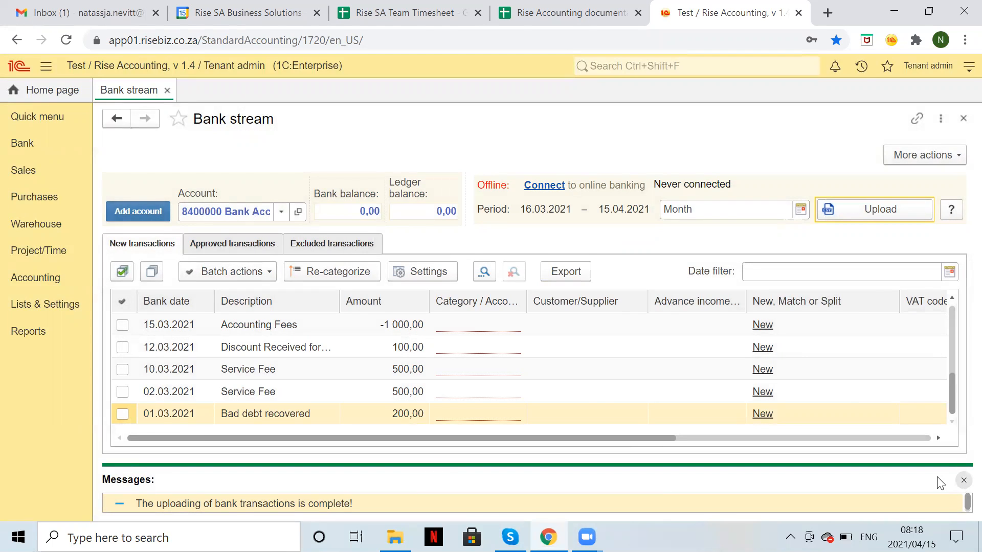
left_click(963, 480)
scroll(556, 383, "up", 2)
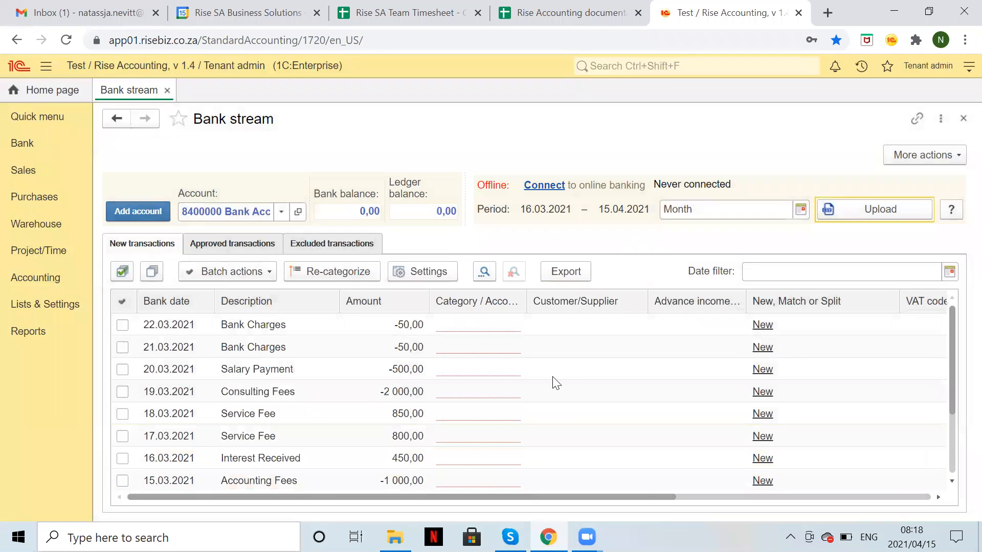
scroll(556, 382, "down", 2)
scroll(555, 382, "up", 3)
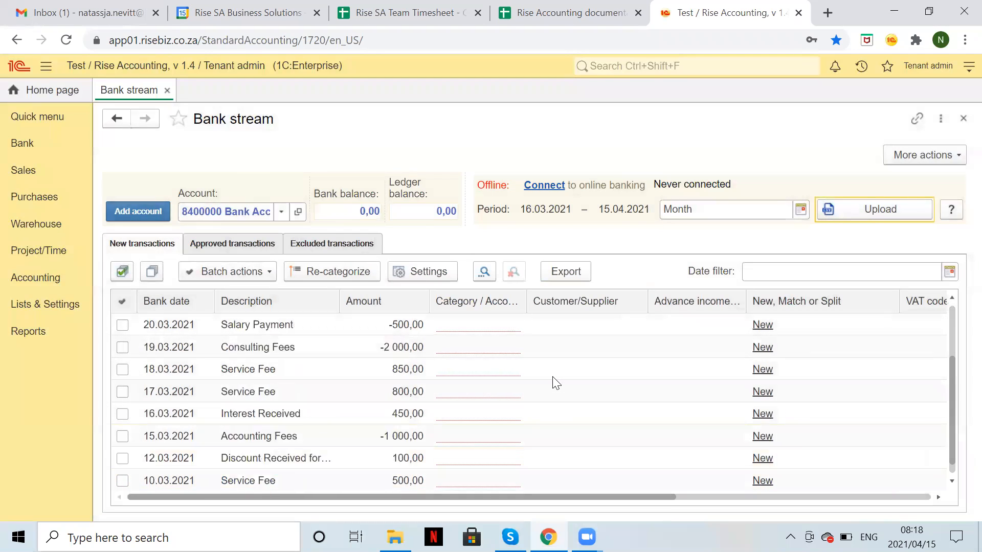